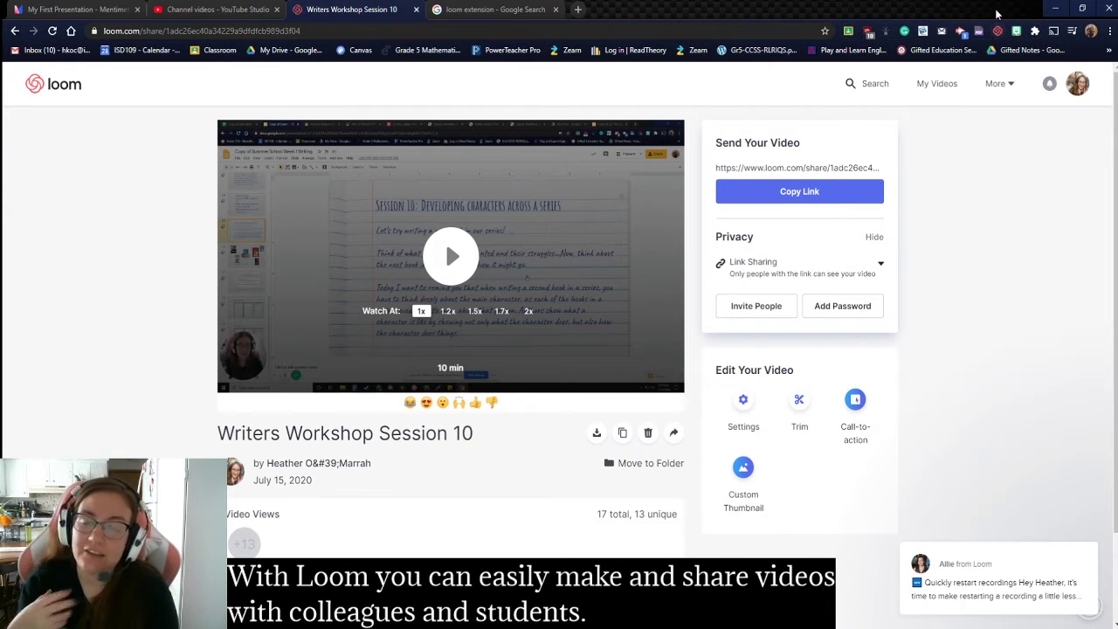
Open the Loom recorder, switch capture to Screen Only, skip the camera access request and close the recorder
key(alt+shift+l)
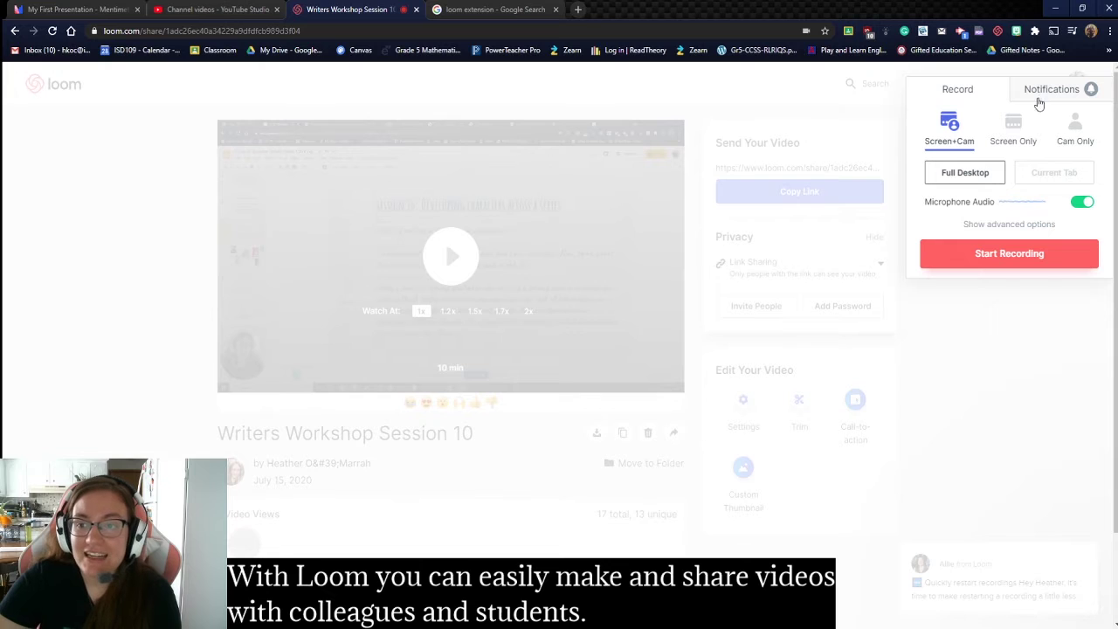
click(1019, 137)
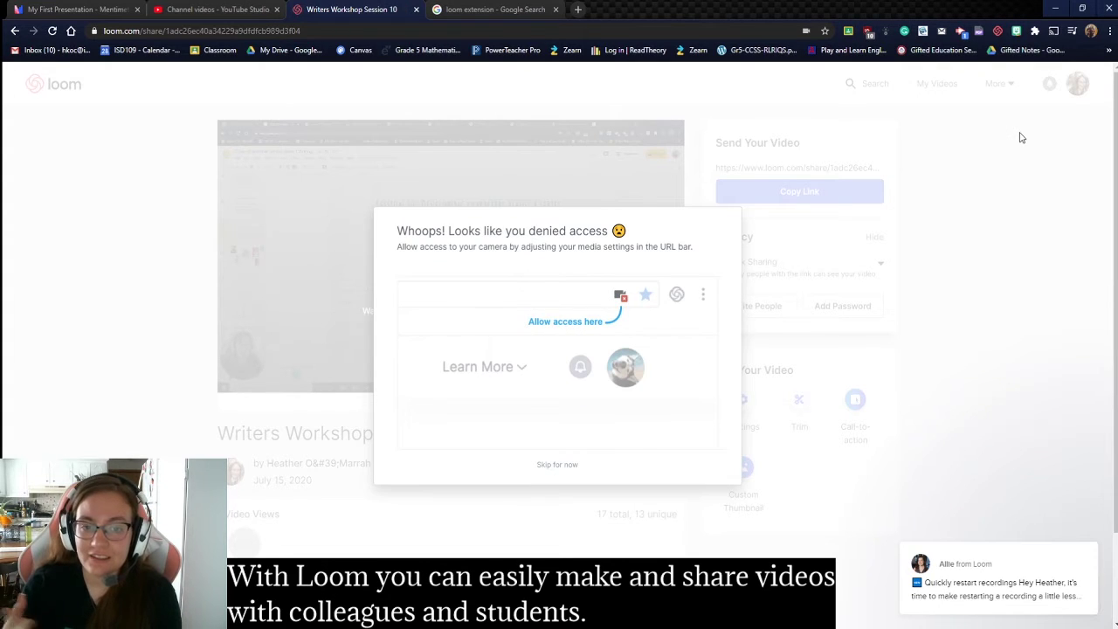
click(557, 464)
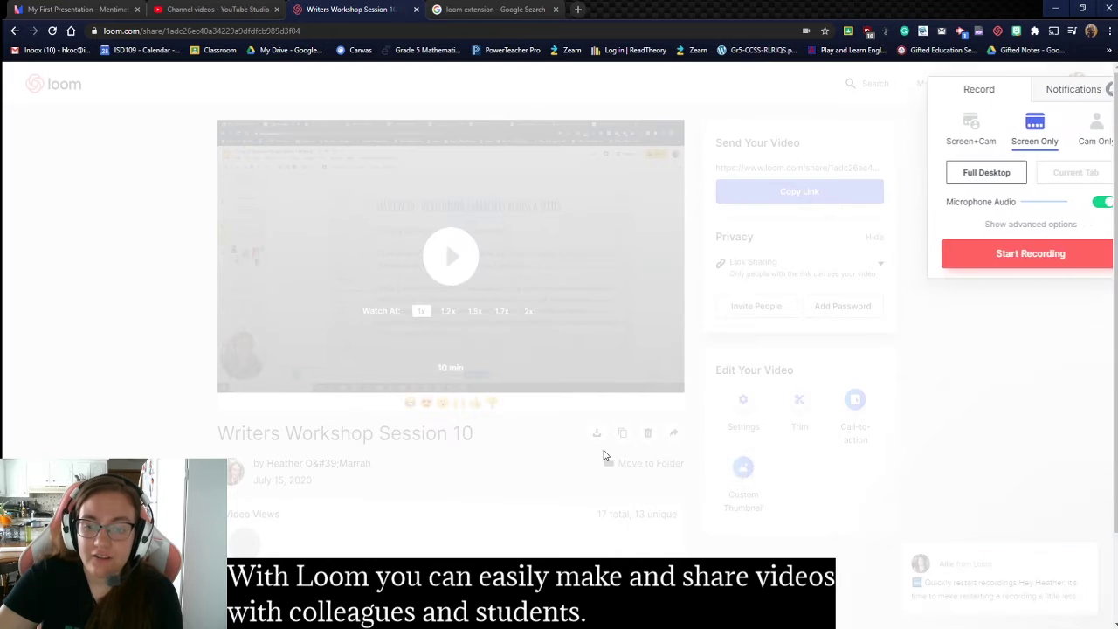
click(1022, 389)
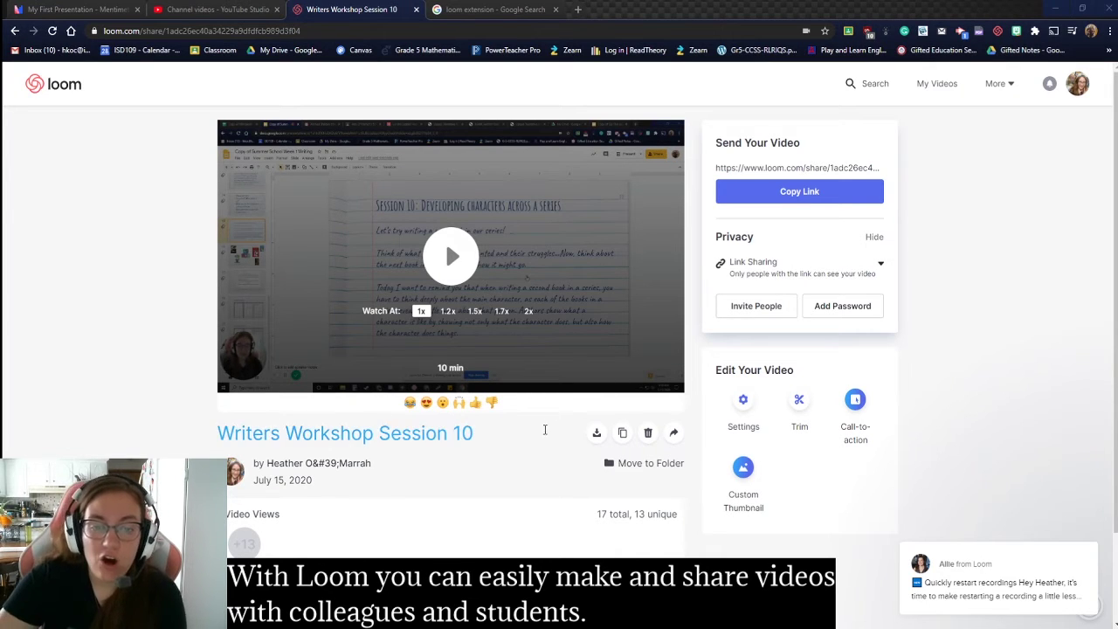
Review the account notifications about viewer reactions and first views, then close the list
click(111, 367)
scroll(115, 367, down, 1)
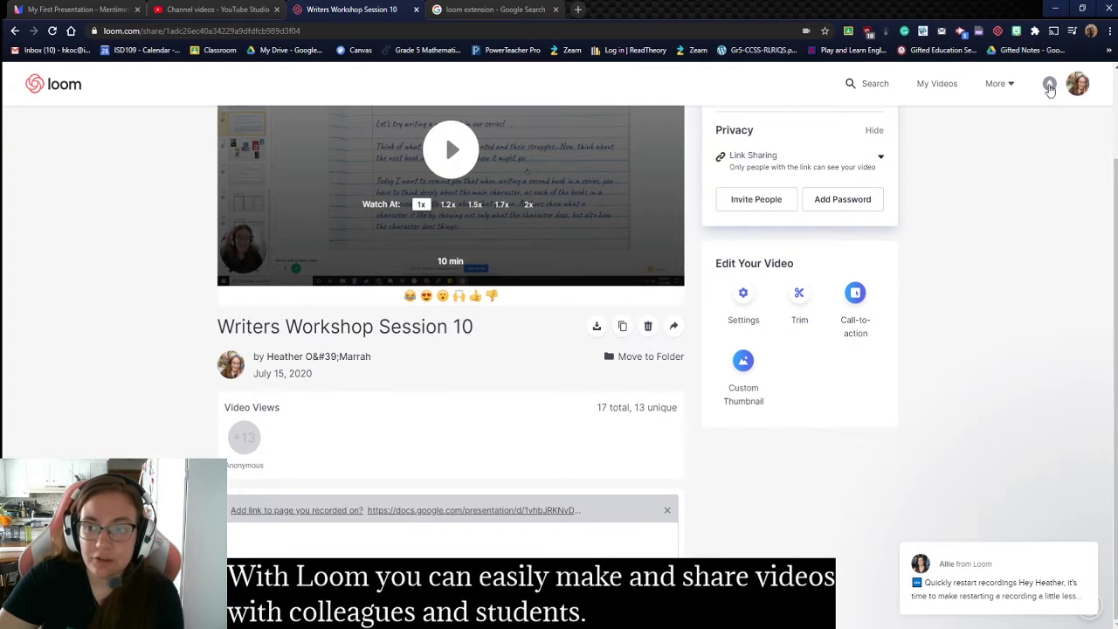
click(1050, 87)
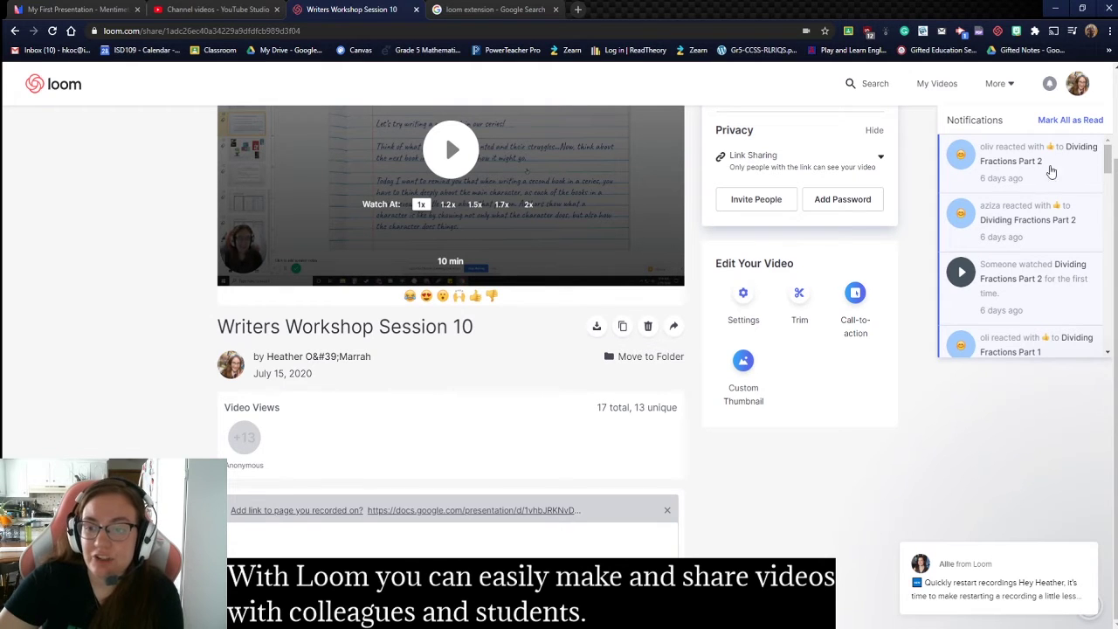
click(1019, 389)
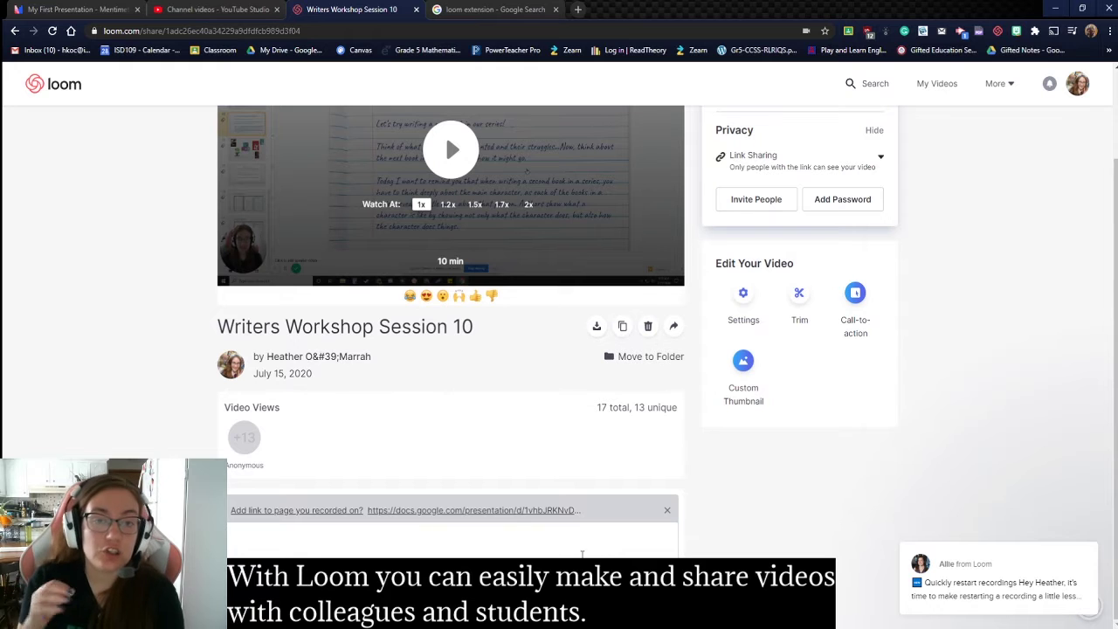
Examine the comment box and the anonymous viewers listed under Video Views for Writers Workshop Session 10
click(582, 552)
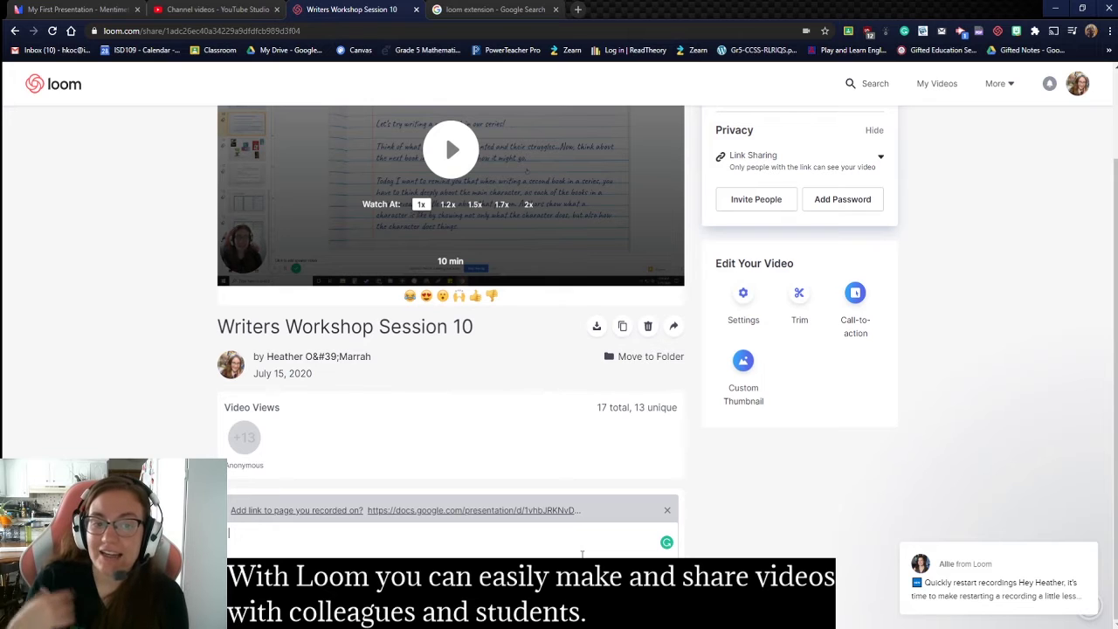
scroll(411, 476, up, 1)
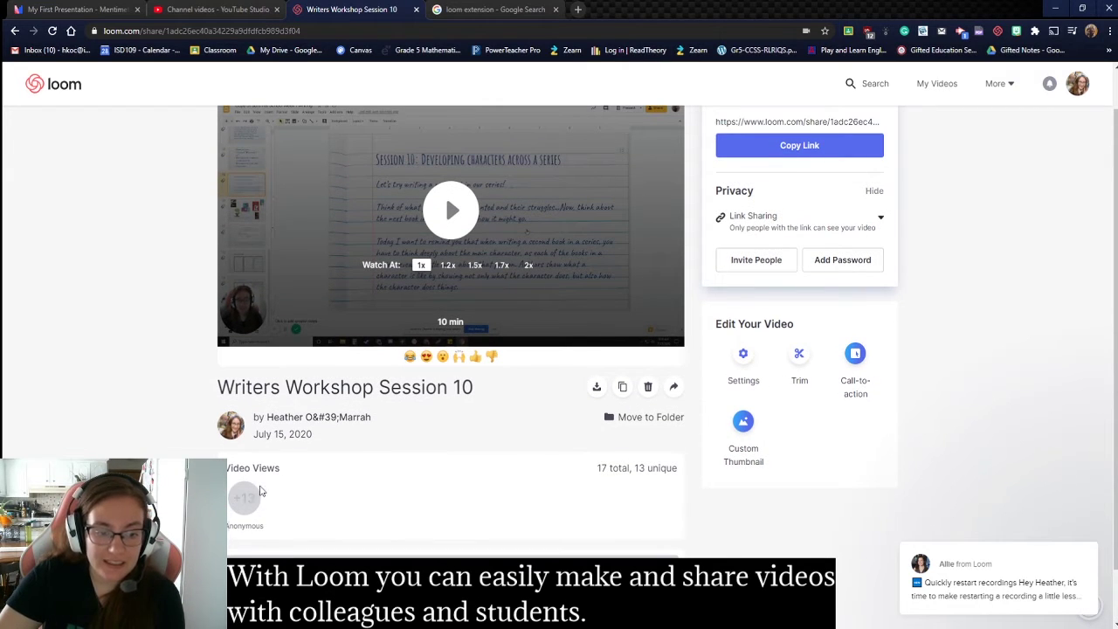
double_click(243, 525)
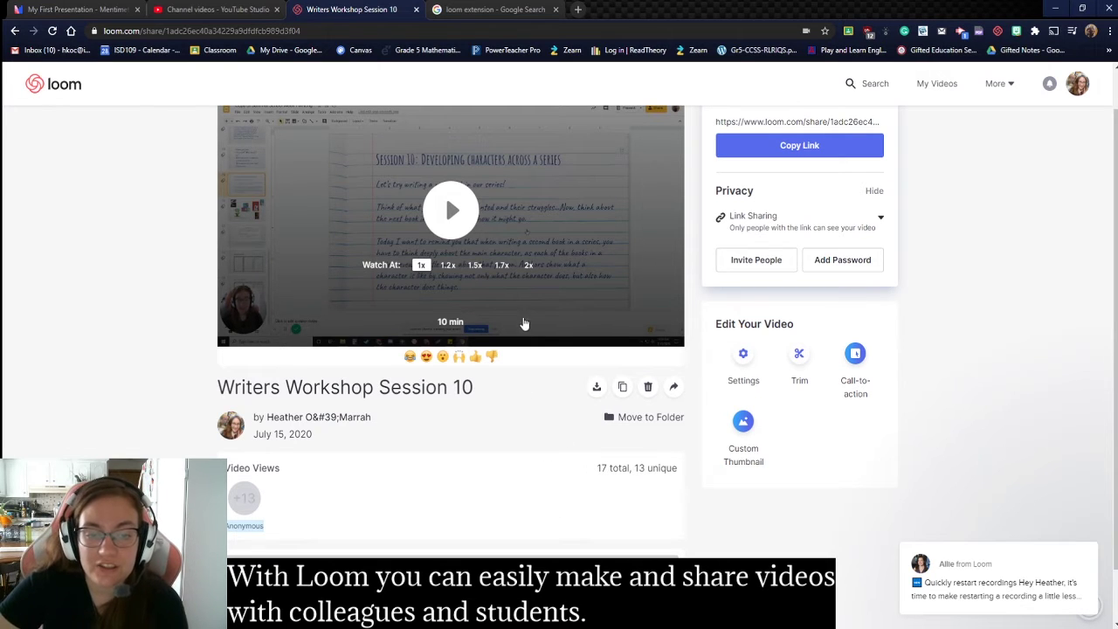
Download the Writers Workshop Session 10 video
click(457, 322)
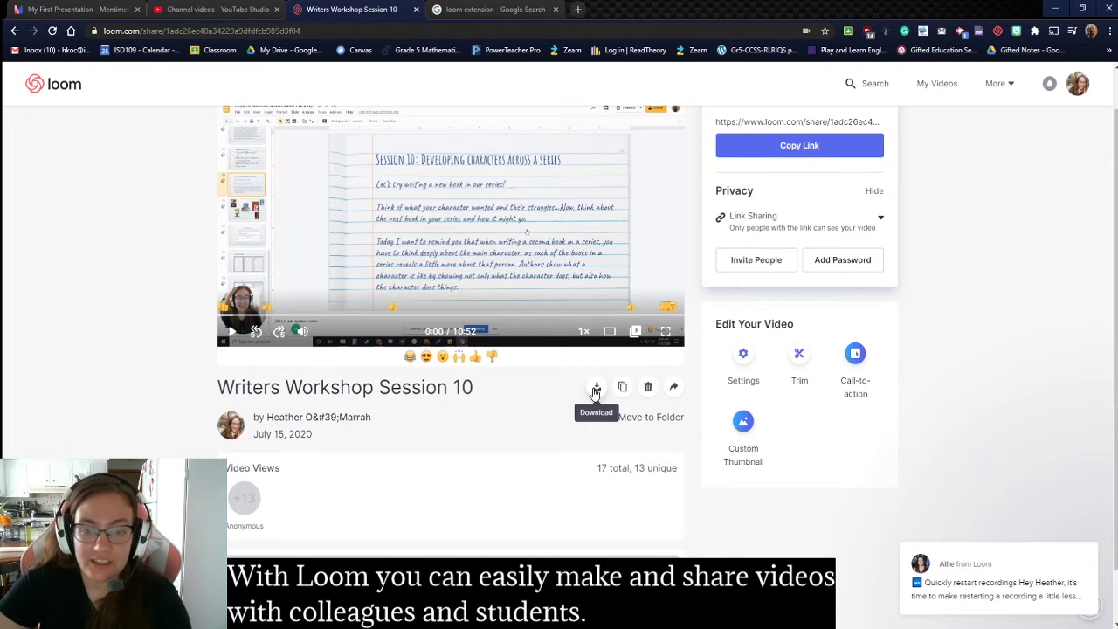
click(596, 388)
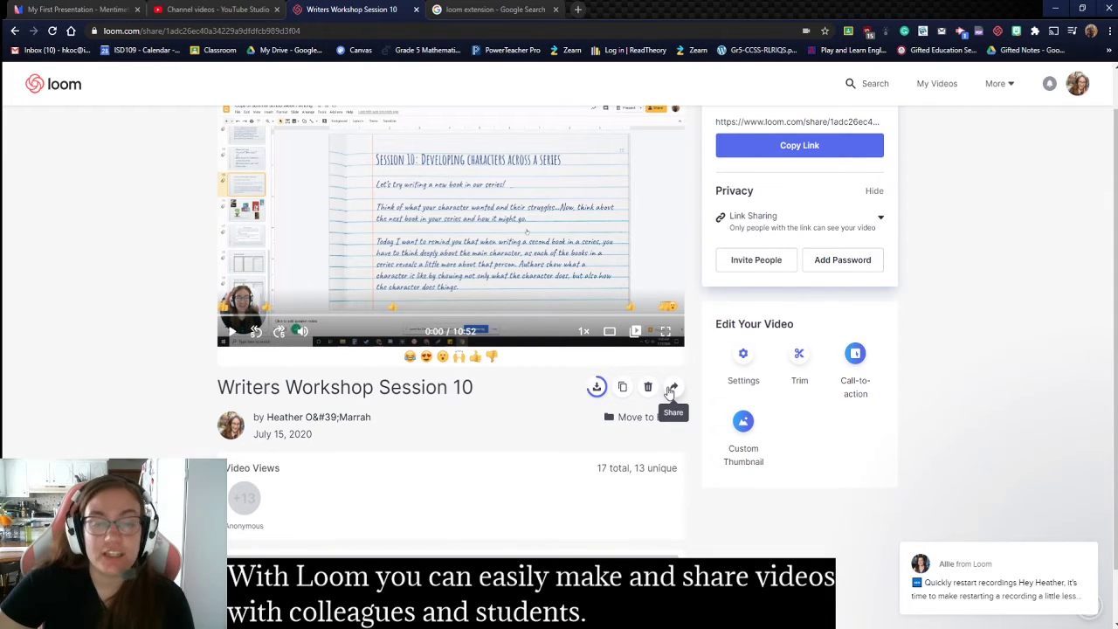
Copy the video's share link and look over its Link Sharing and Public privacy options
scroll(873, 402, up, 1)
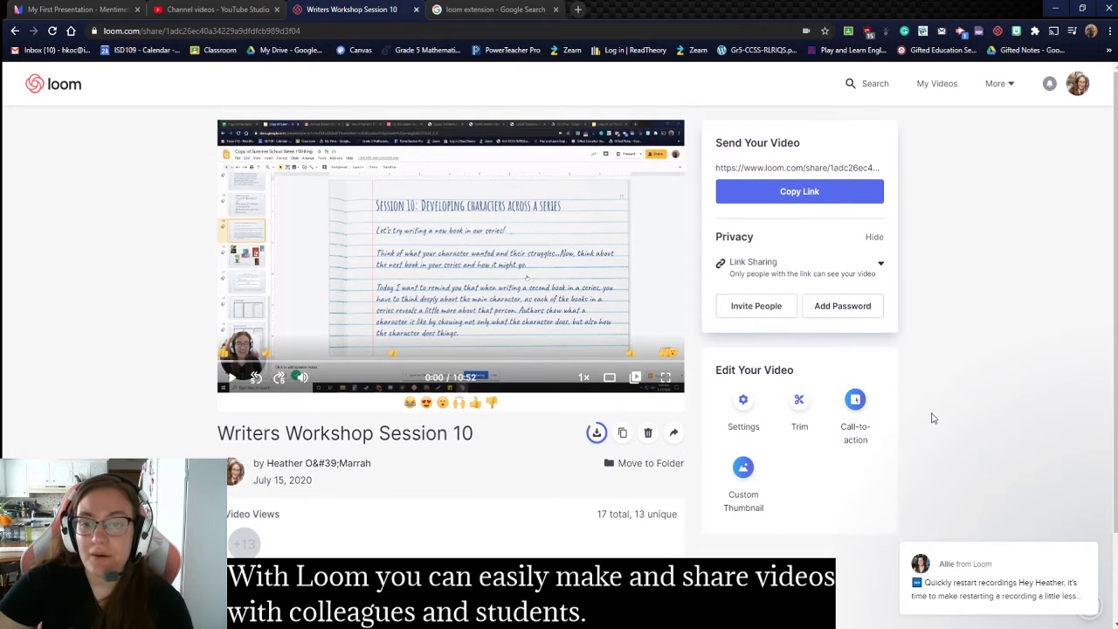
click(796, 193)
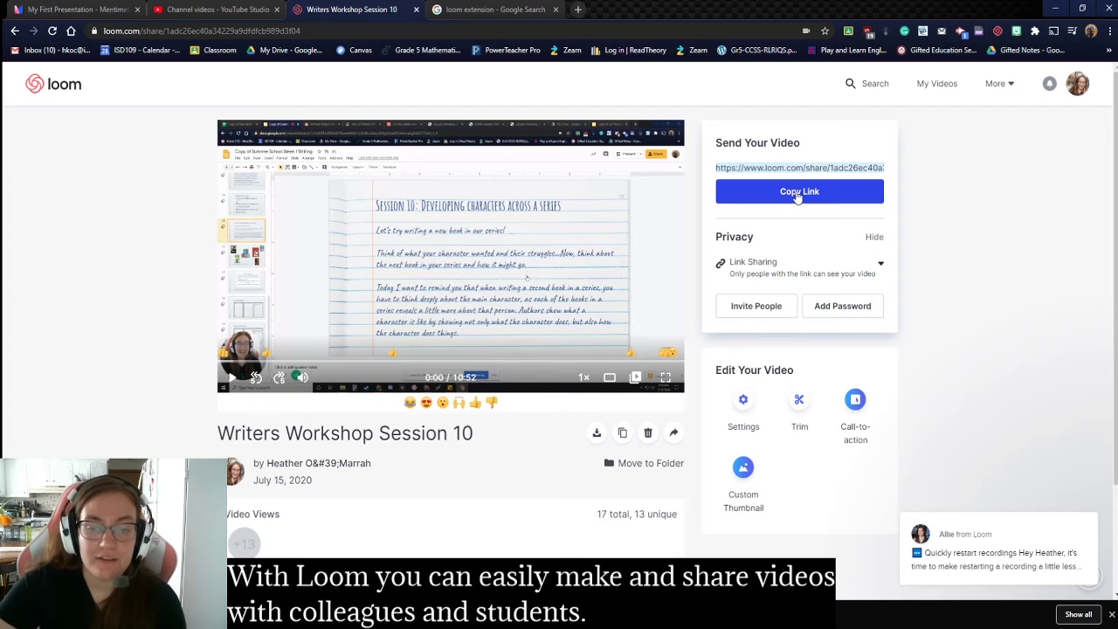
click(877, 266)
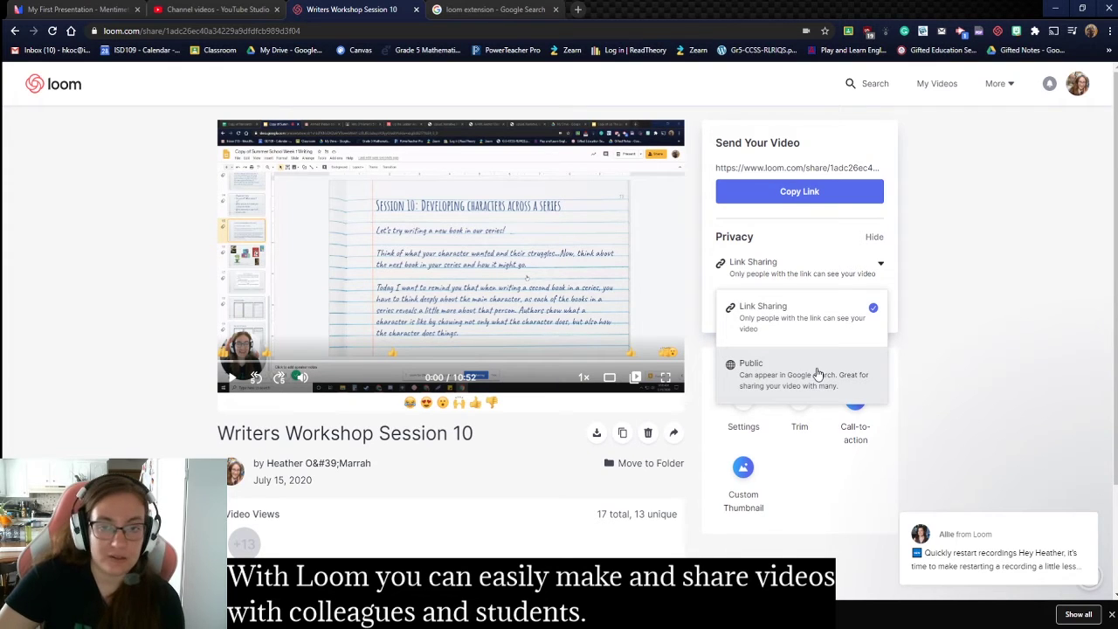
click(980, 285)
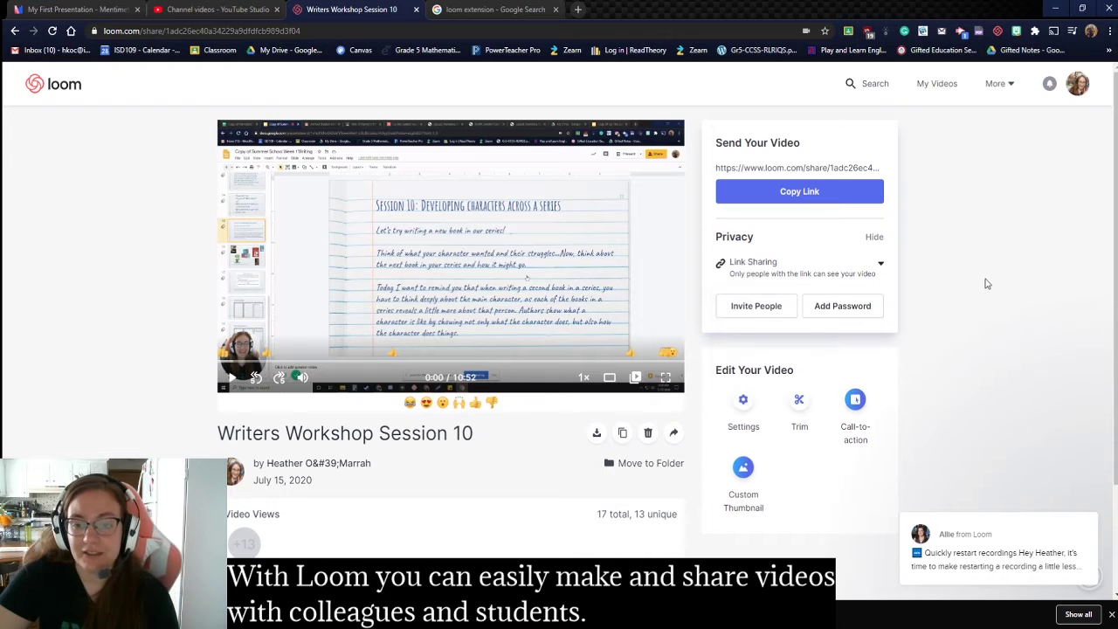
Inspect the video's trimming editor, return to the video page and open the call-to-action form
scroll(994, 300, down, 1)
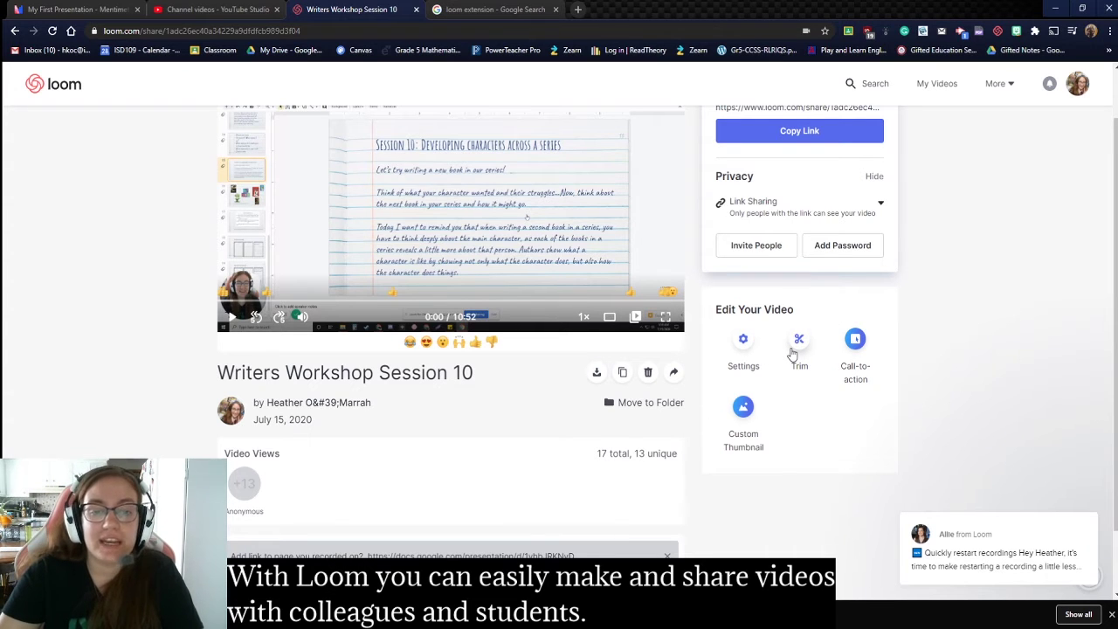
click(793, 353)
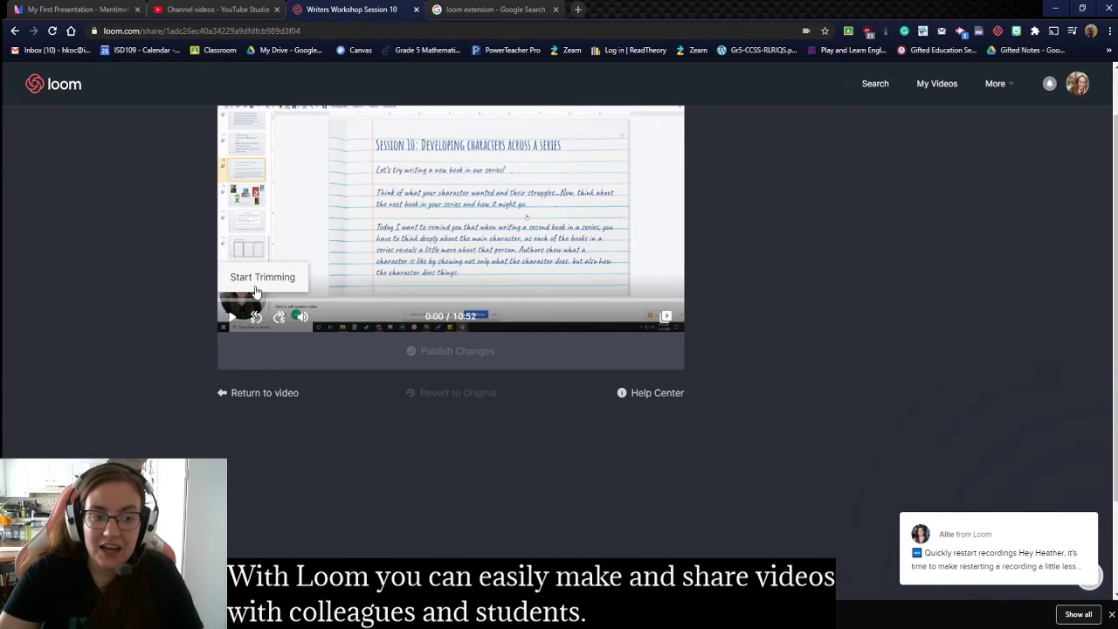
click(274, 394)
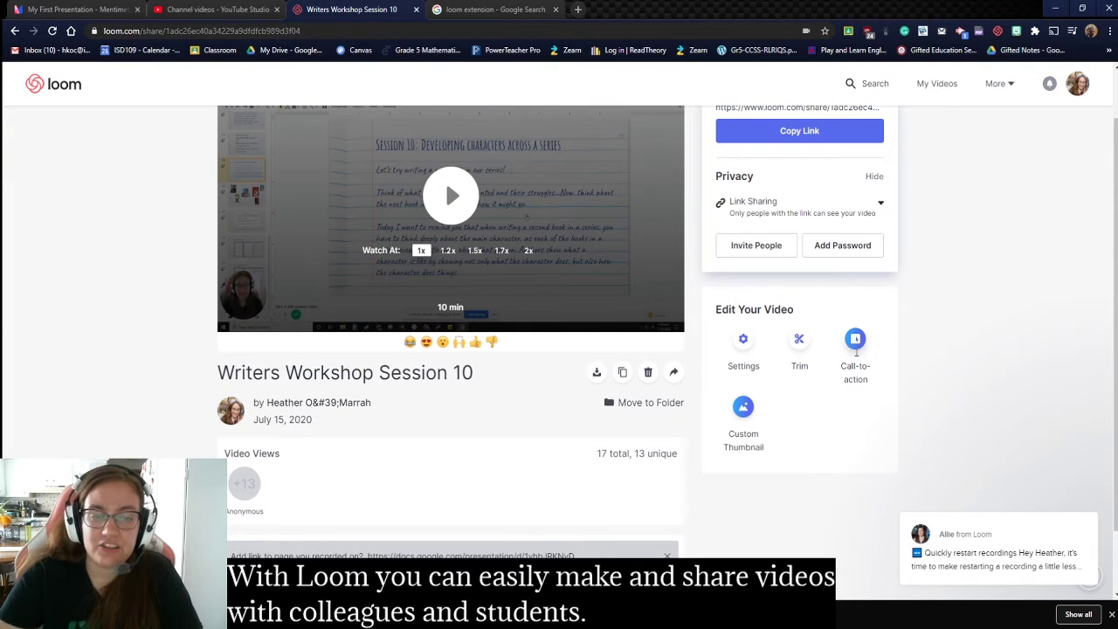
click(855, 350)
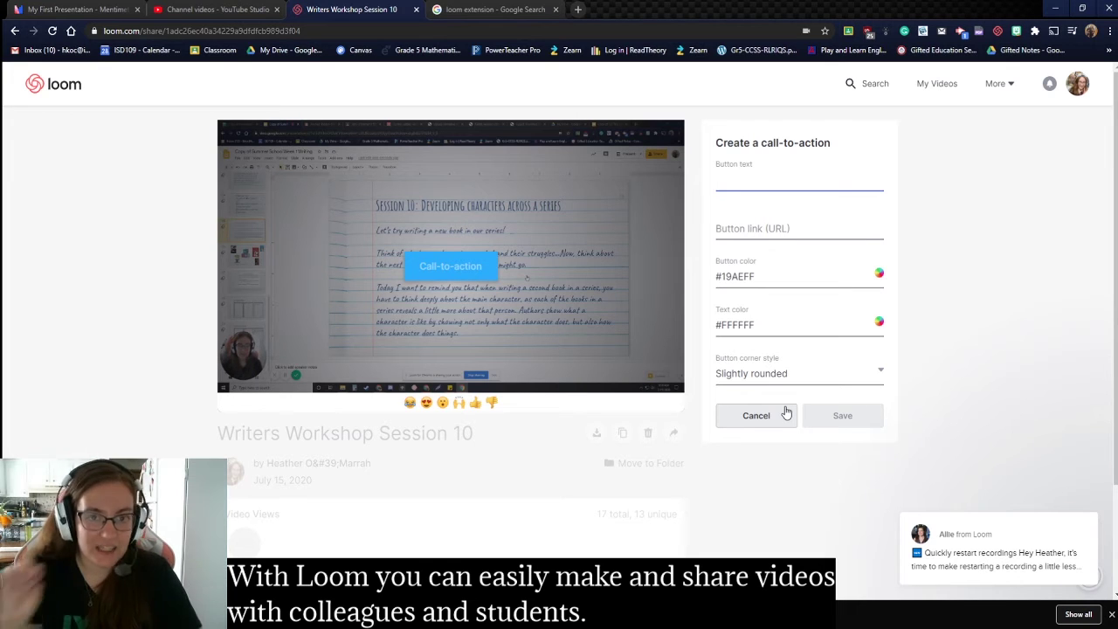
Go back to the My Videos library and browse the recordings stored there
click(14, 33)
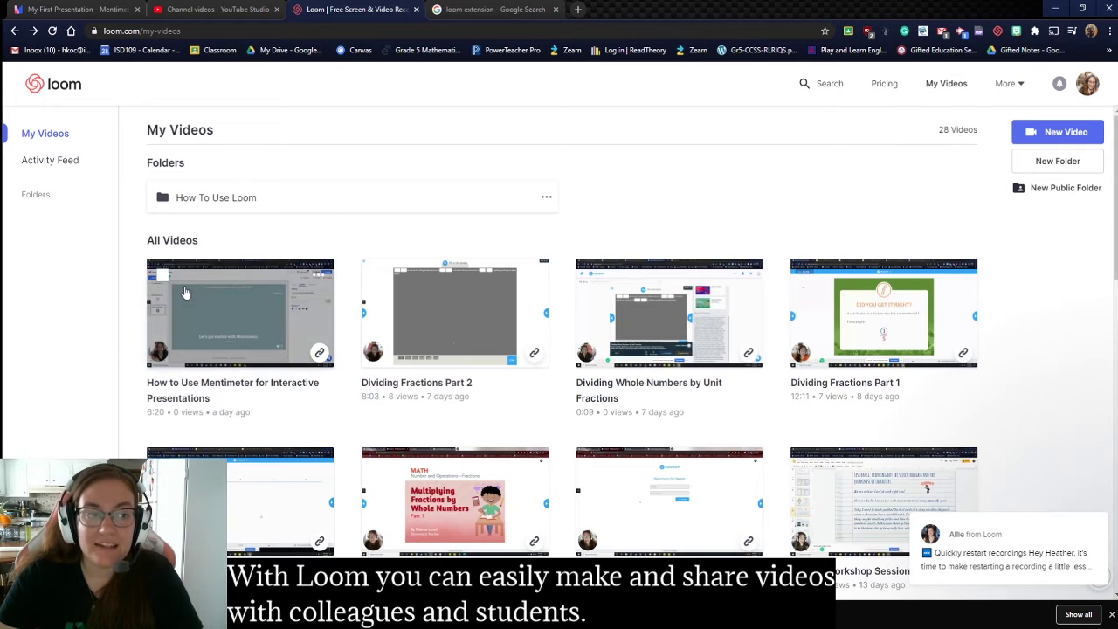
scroll(329, 396, down, 3)
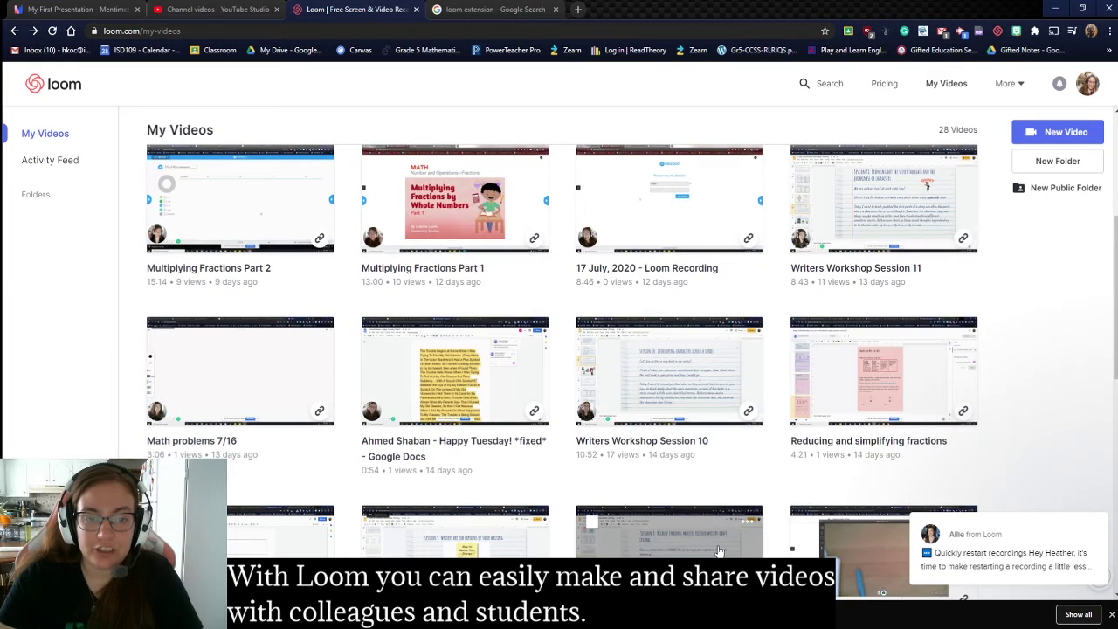
scroll(315, 459, up, 3)
scroll(270, 373, up, 2)
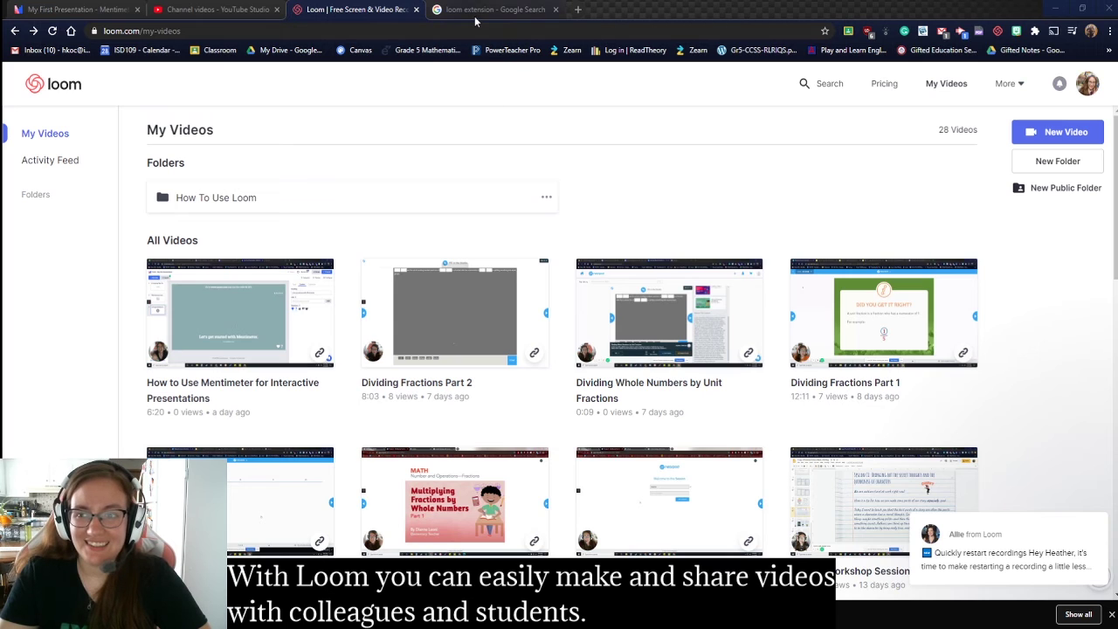
Refresh the video library, open "29 July, 2020 - Loom Recording" and look over its page
click(51, 31)
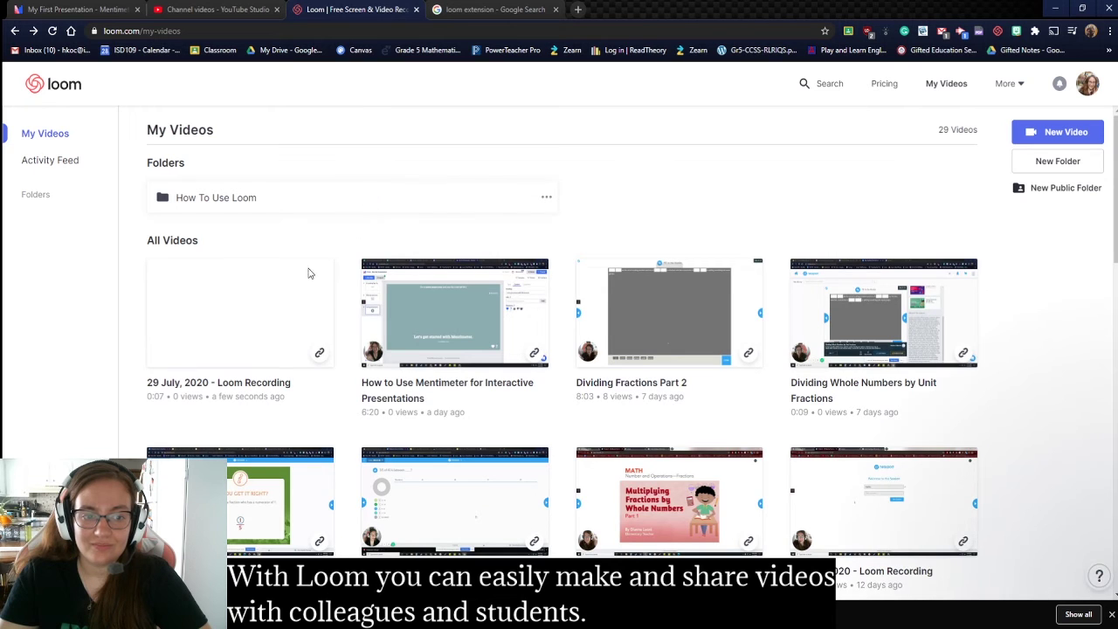
click(231, 313)
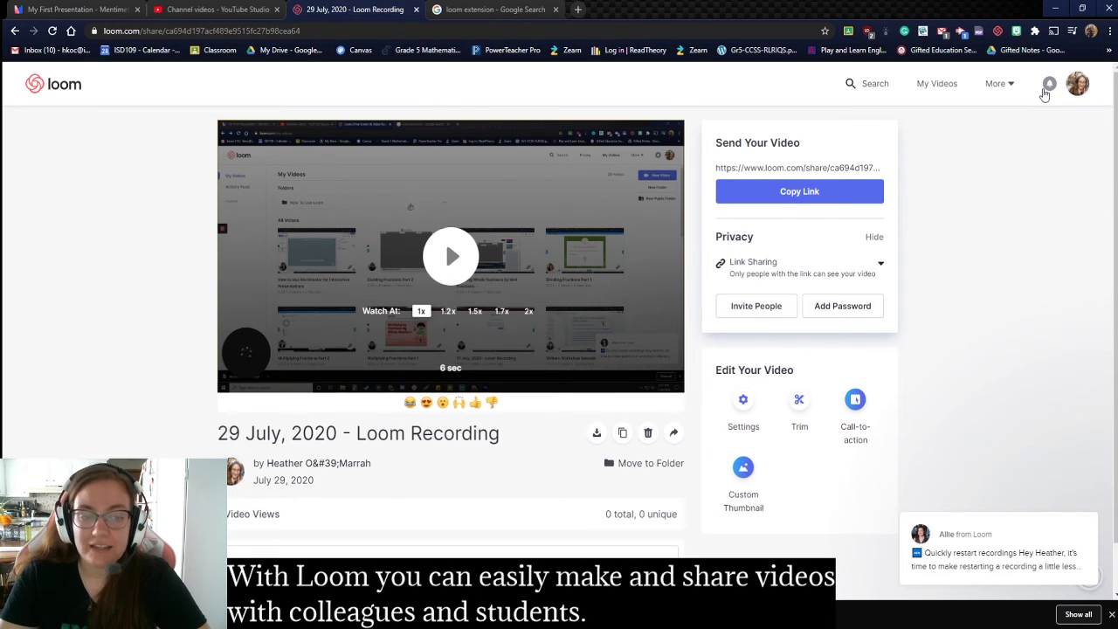
scroll(358, 380, down, 1)
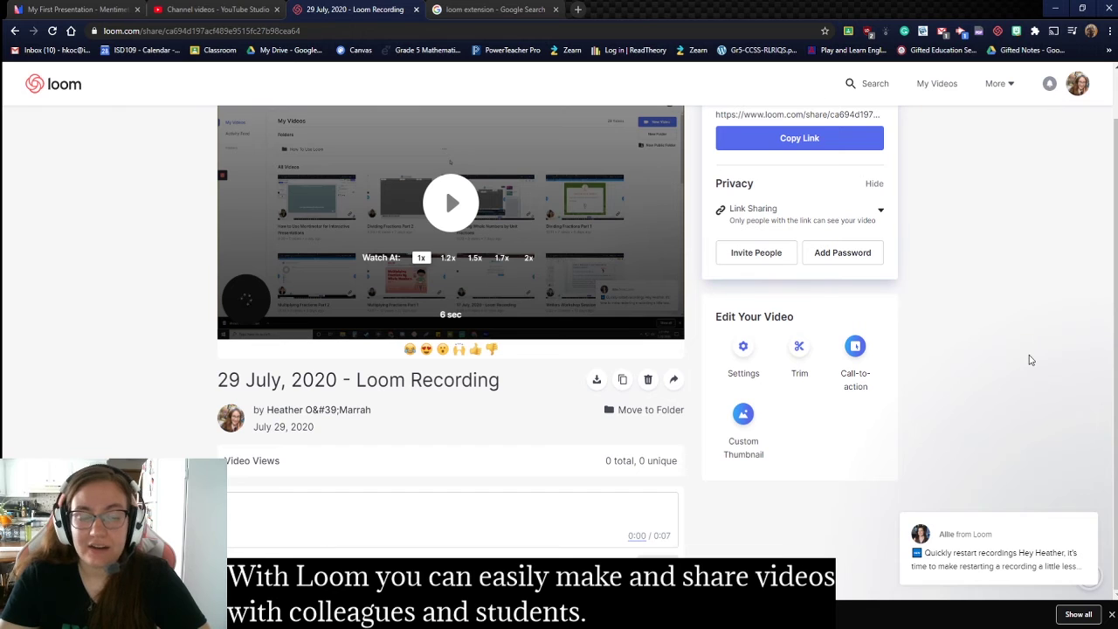
Return to the video library and open the Writers Workshop Session 11 video
click(13, 30)
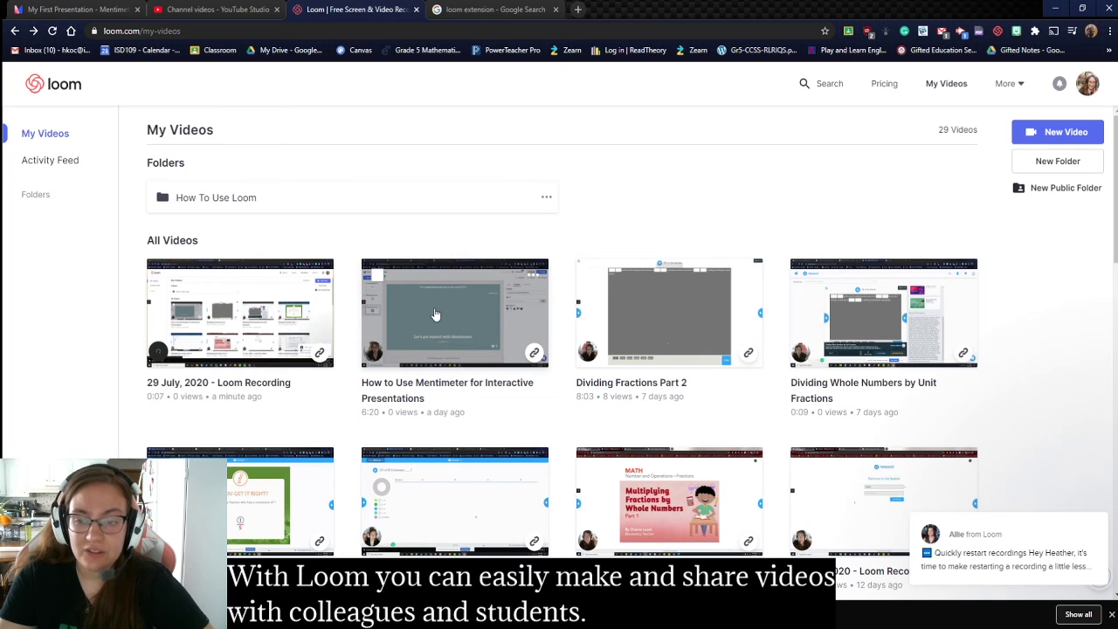
scroll(412, 323, down, 1)
scroll(410, 334, down, 1)
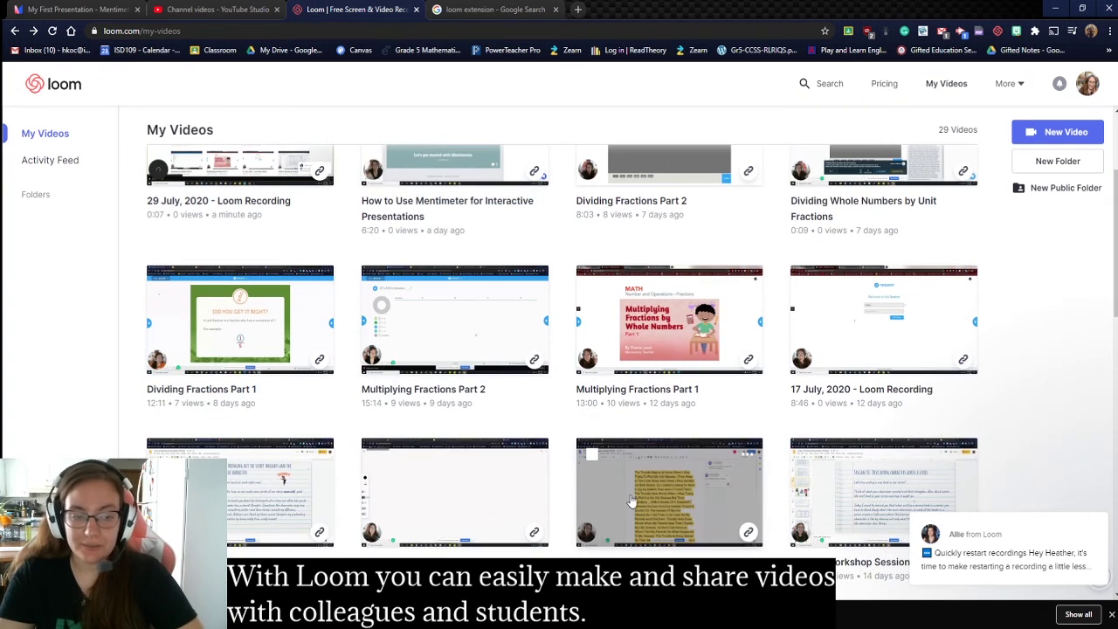
scroll(201, 373, down, 2)
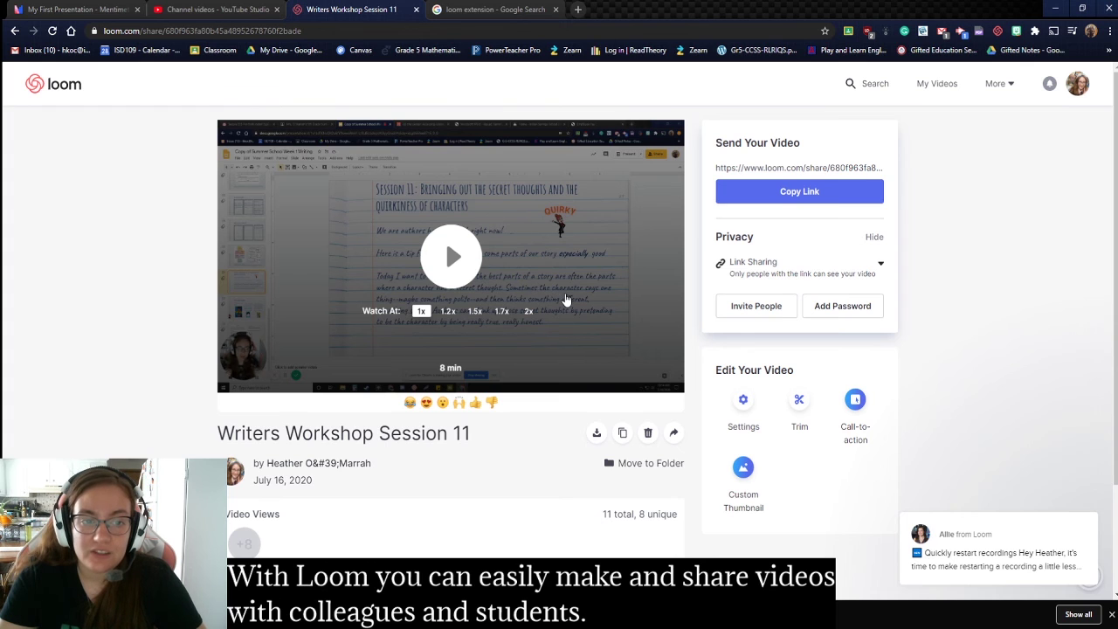
Add the suggested link to the recorded Google Slides presentation and post it as a comment
scroll(563, 306, down, 2)
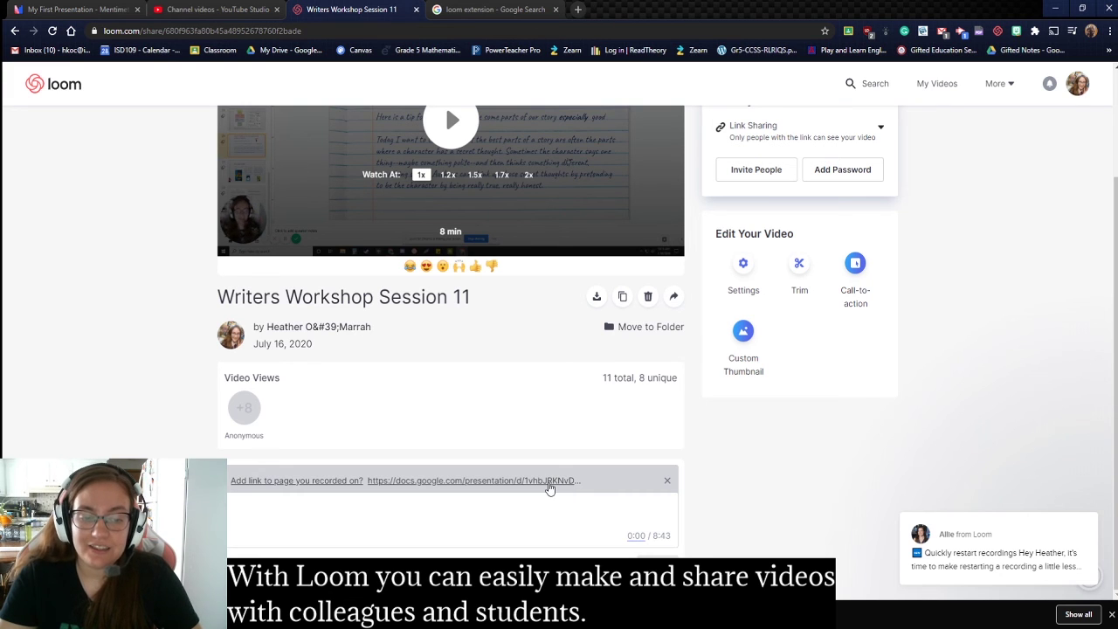
click(548, 487)
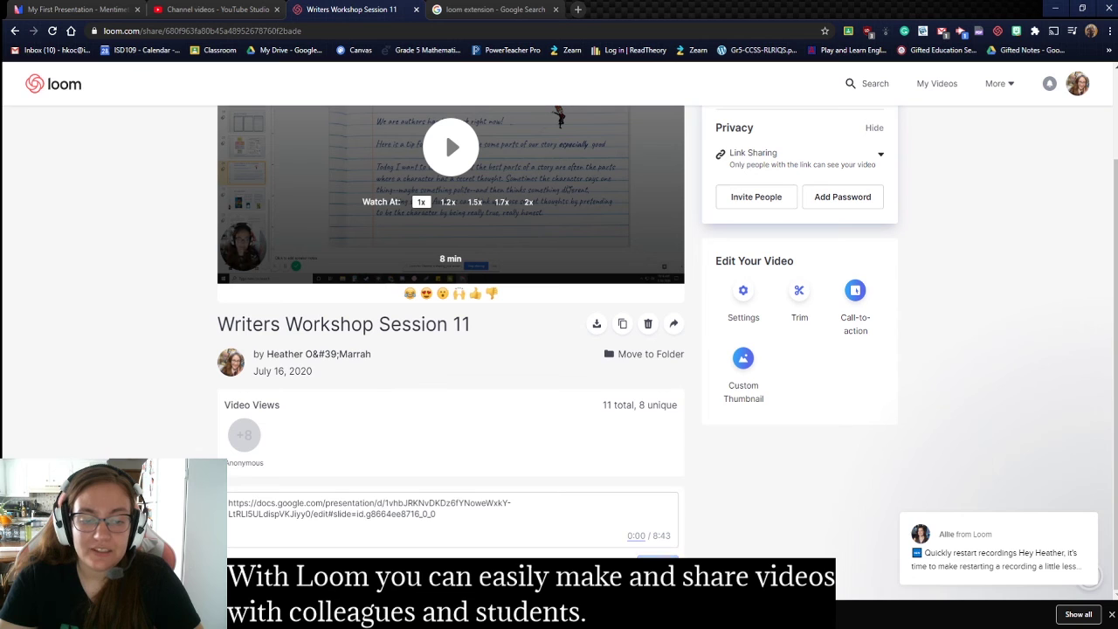
click(657, 559)
Test the presentation link in the posted comment, close the opened presentation and look over the video page
scroll(572, 511, down, 2)
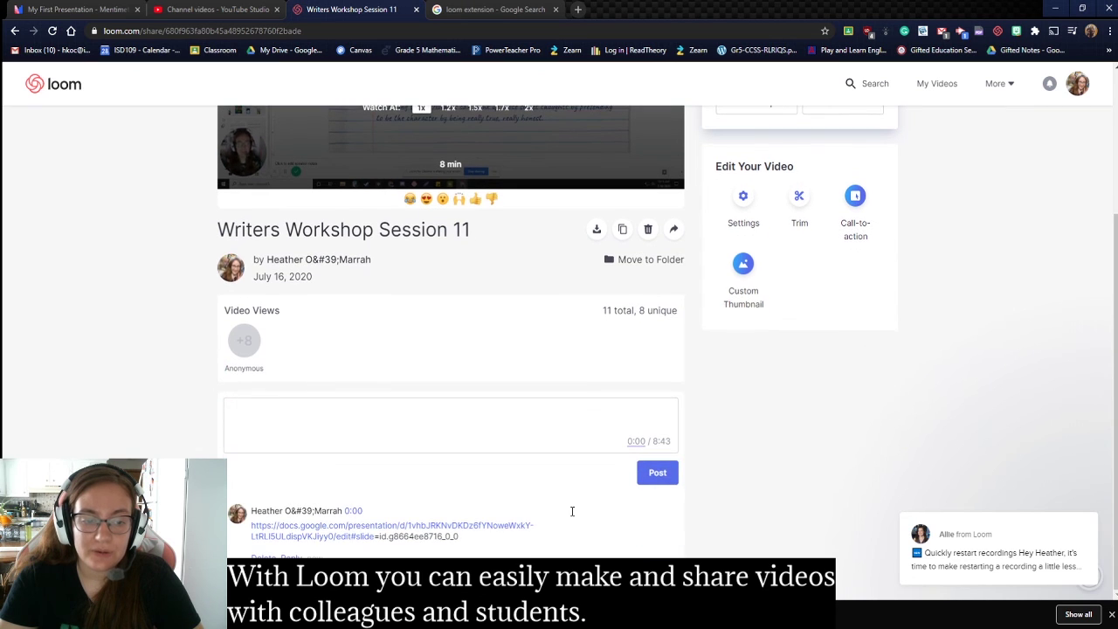
click(507, 528)
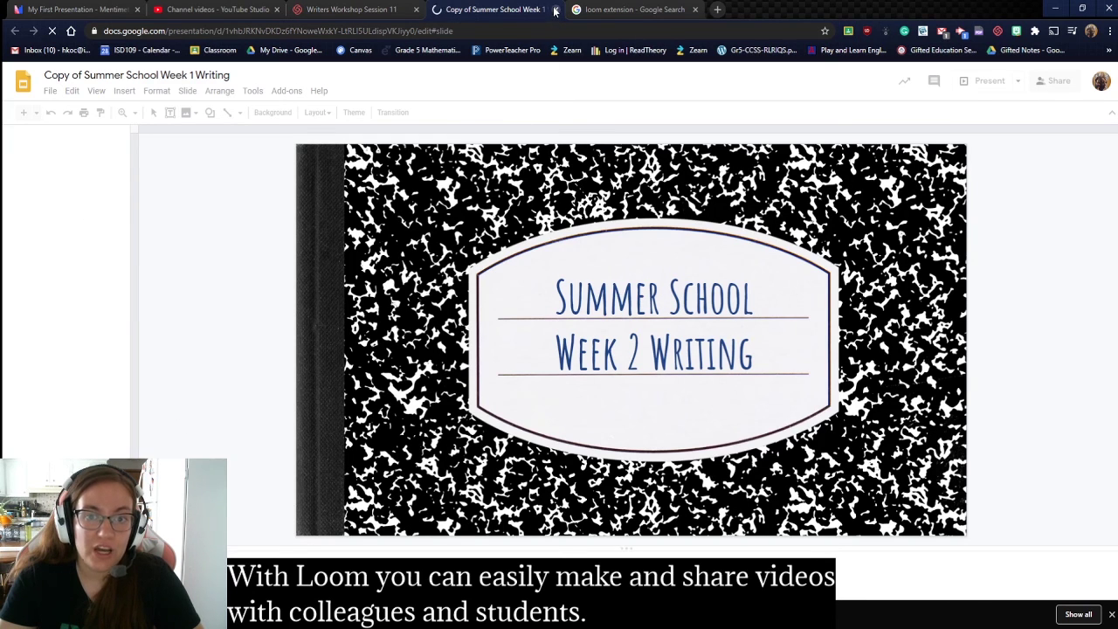
key(ctrl+w)
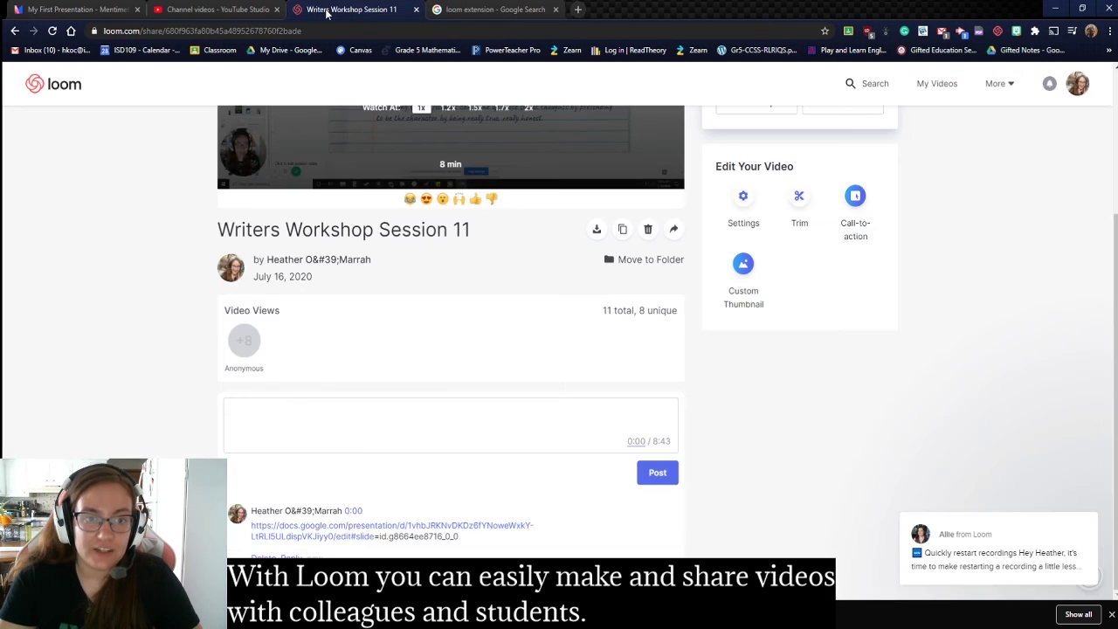
scroll(501, 499, down, 2)
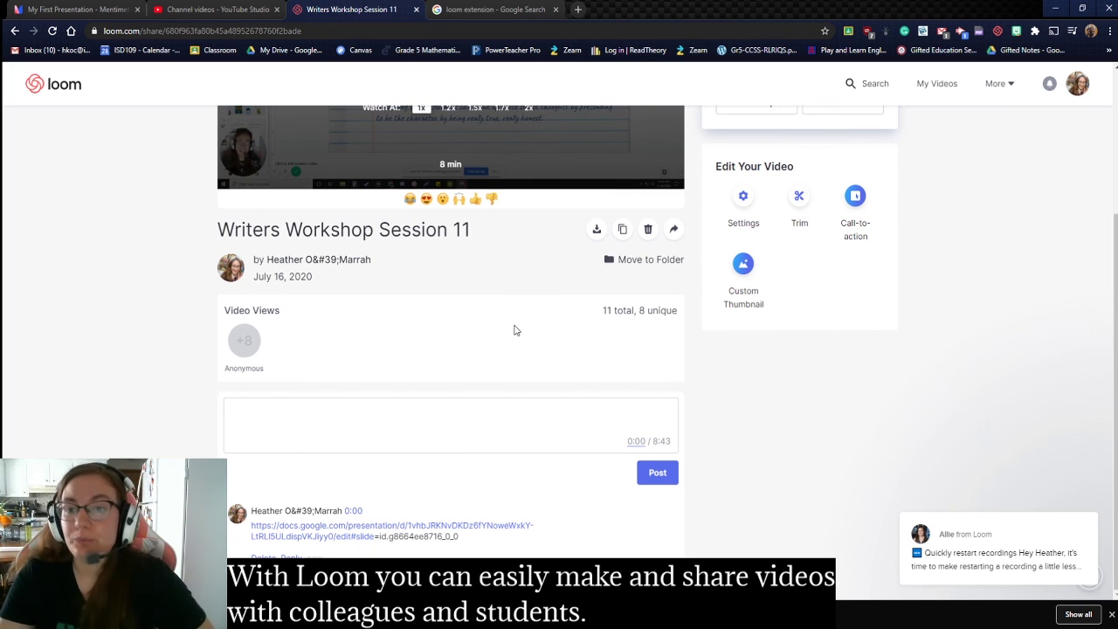
scroll(515, 330, up, 3)
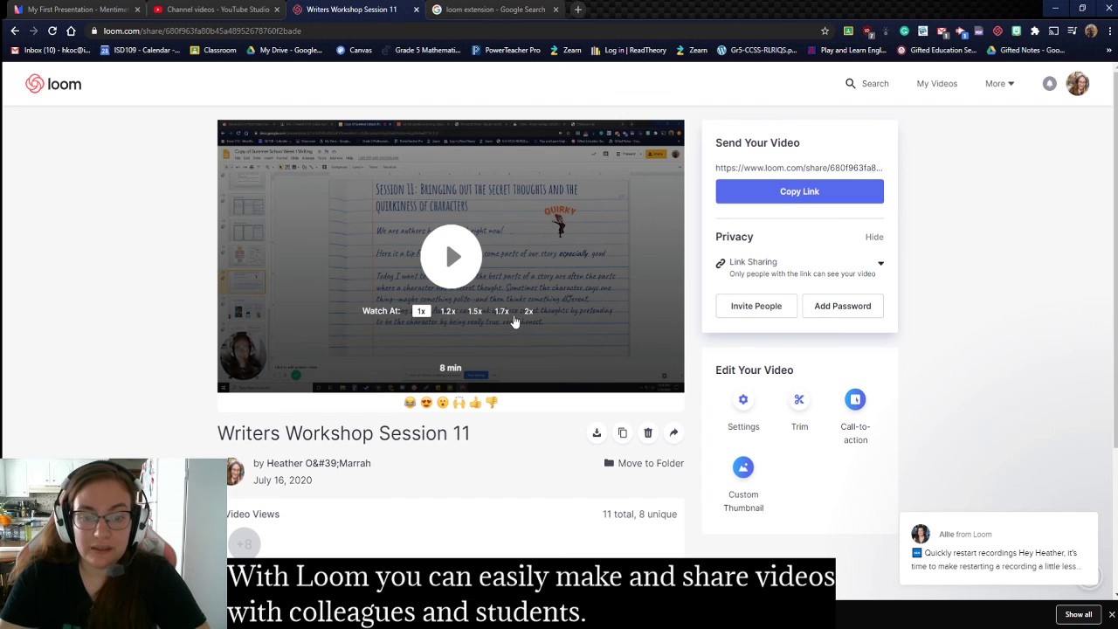